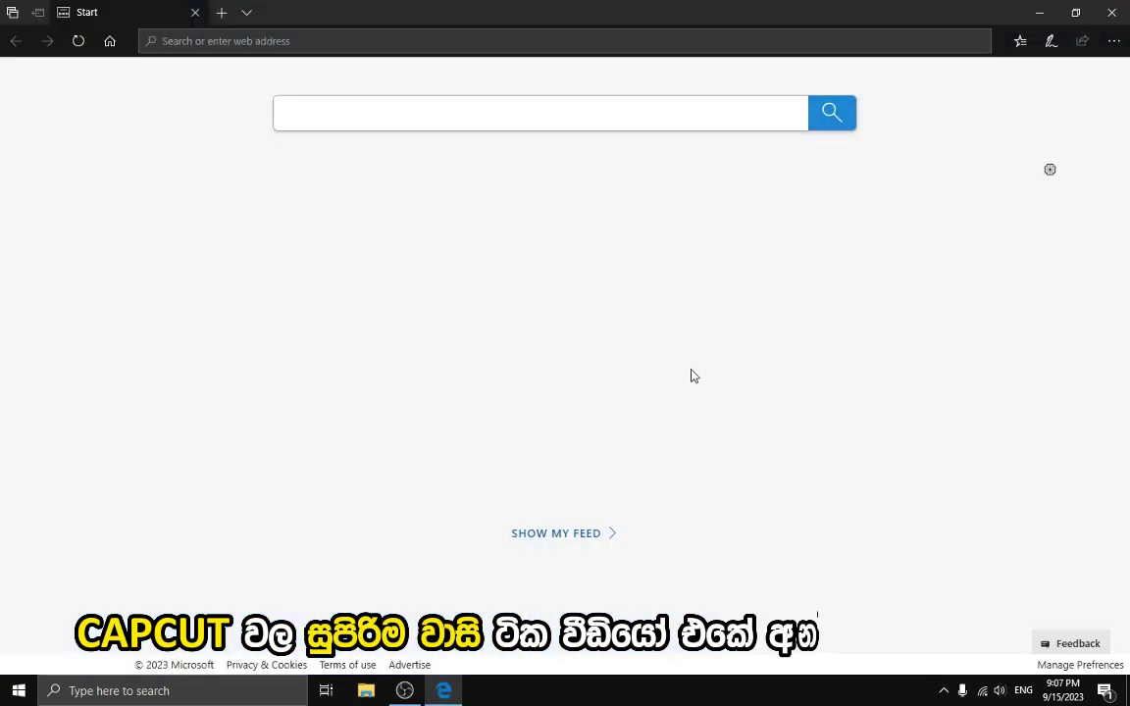
Step: Search the web for "capcut" and open the official CapCut website from the results
type("c")
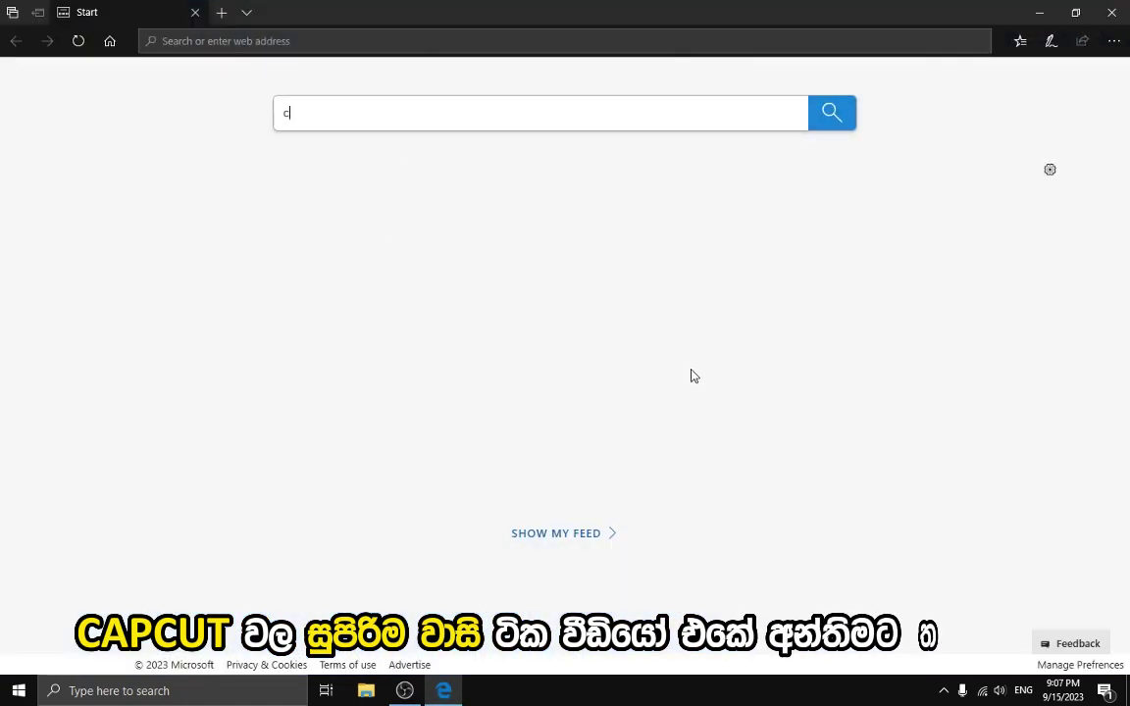
type("apcut")
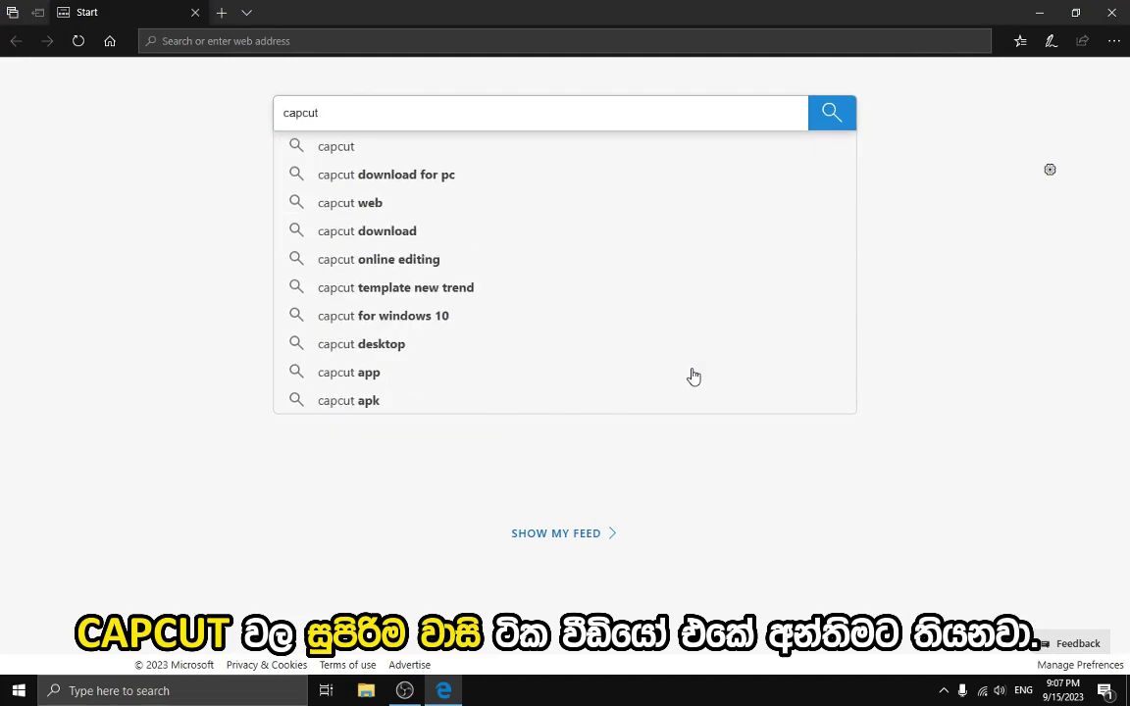
key("Return")
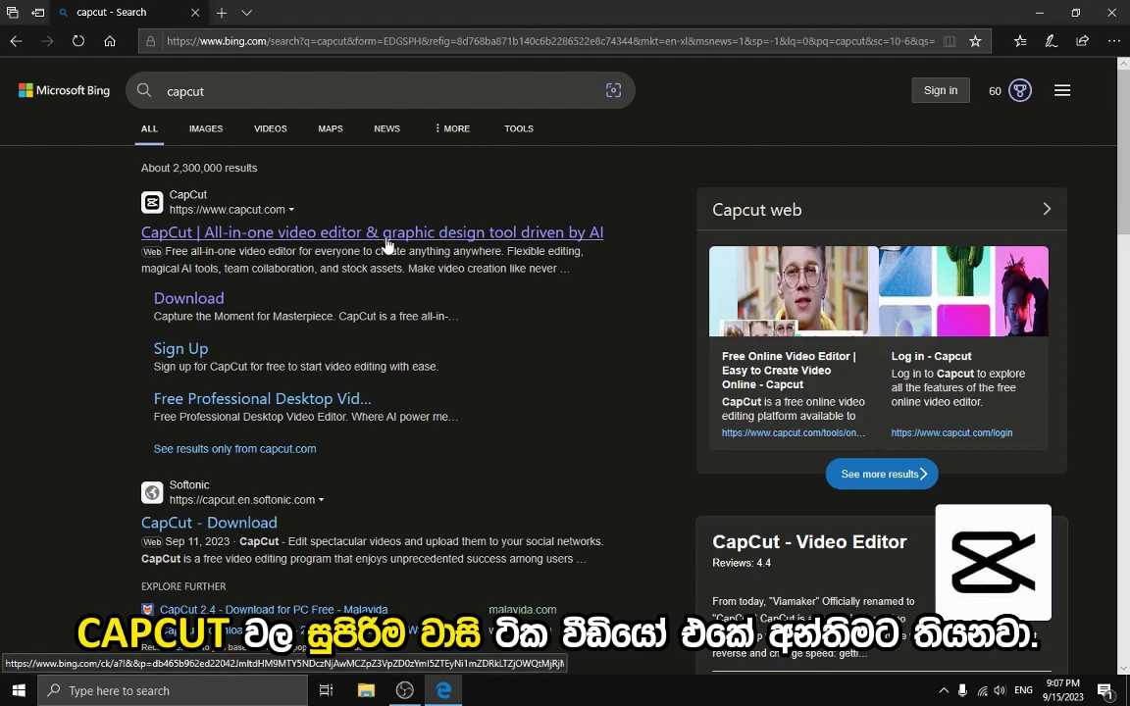
left_click(387, 245)
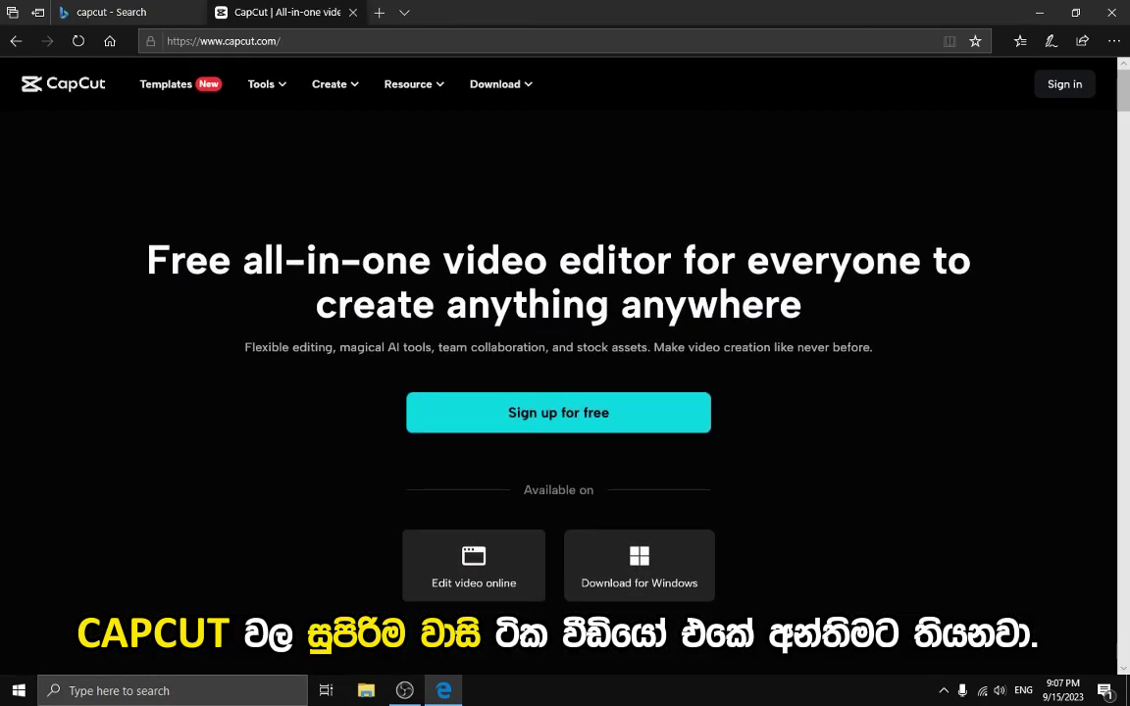
Step: Download the Windows version of CapCut from its homepage
scroll(1024, 366, "down", 3)
scroll(1024, 366, "up", 3)
scroll(762, 402, "down", 1)
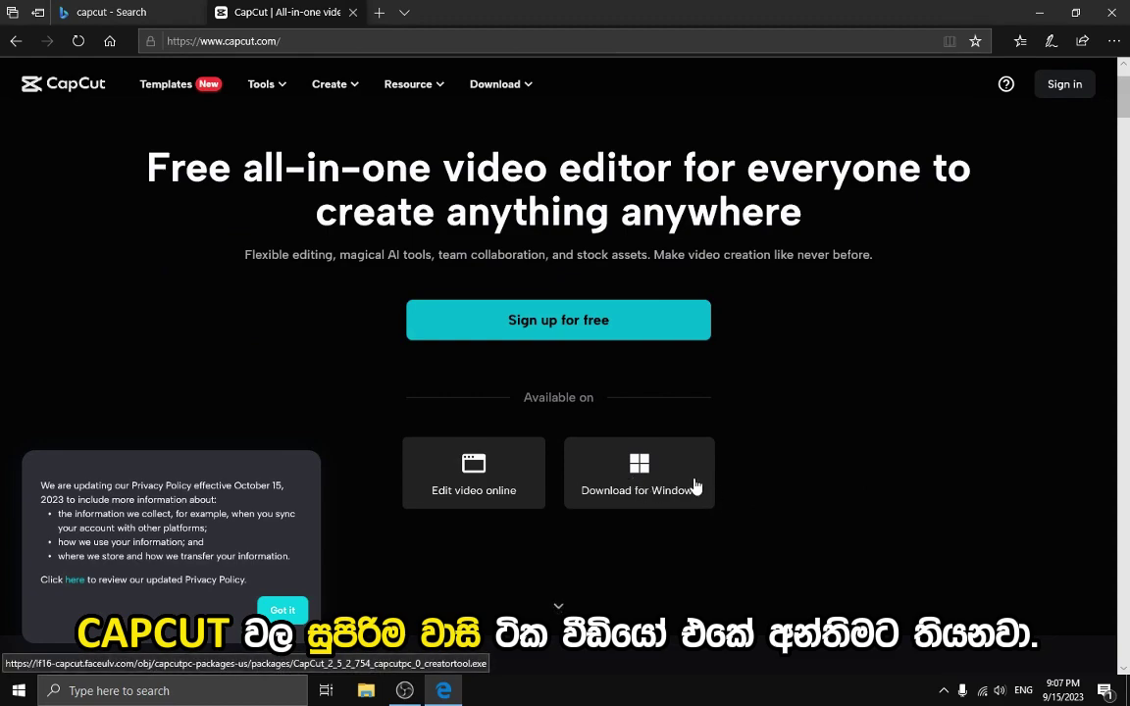
left_click(642, 471)
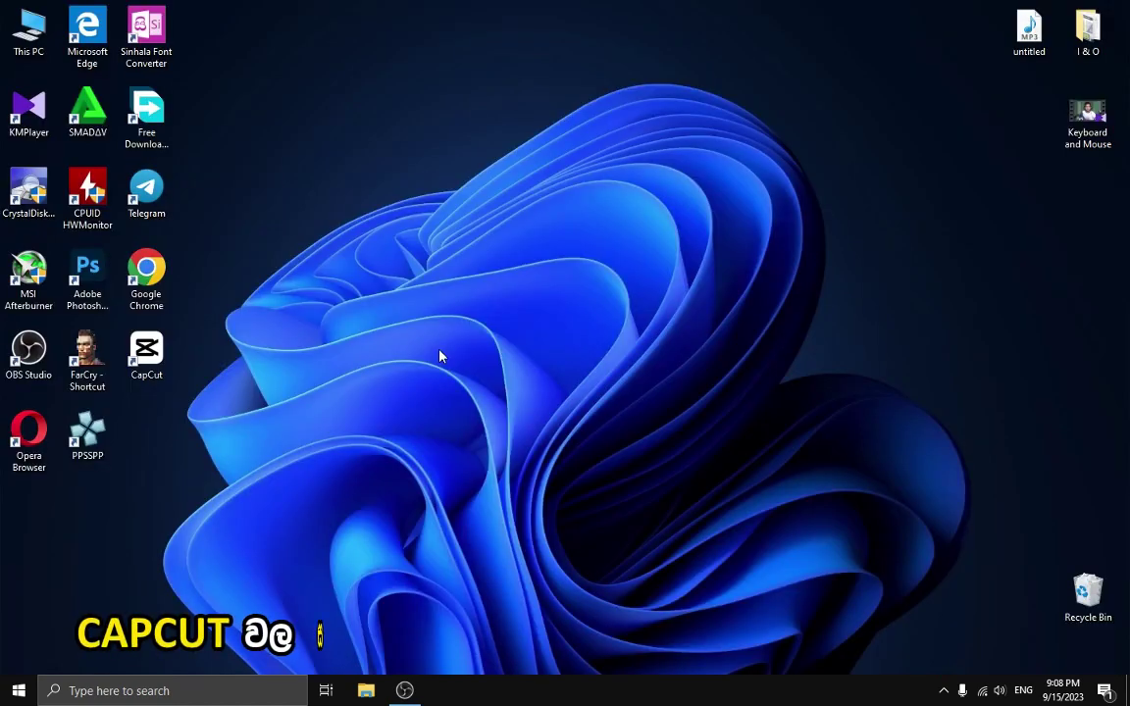
Step: Refresh the desktop, launch CapCut and create a new project
right_click(514, 292)
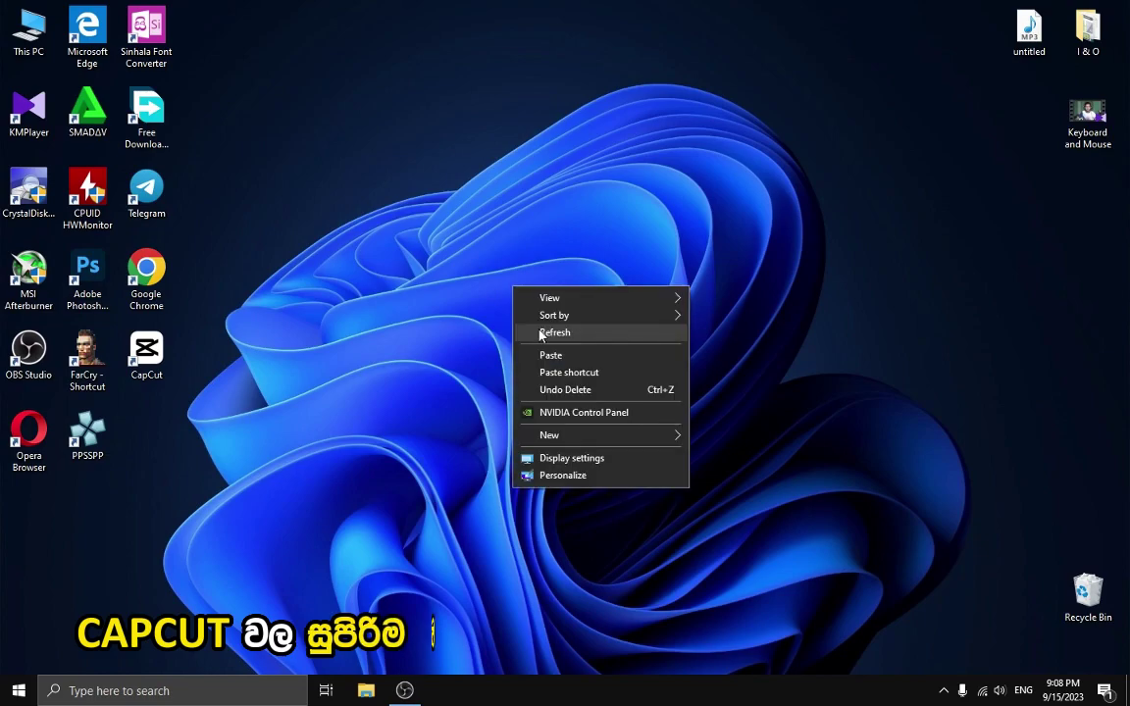
left_click(543, 331)
double_click(147, 355)
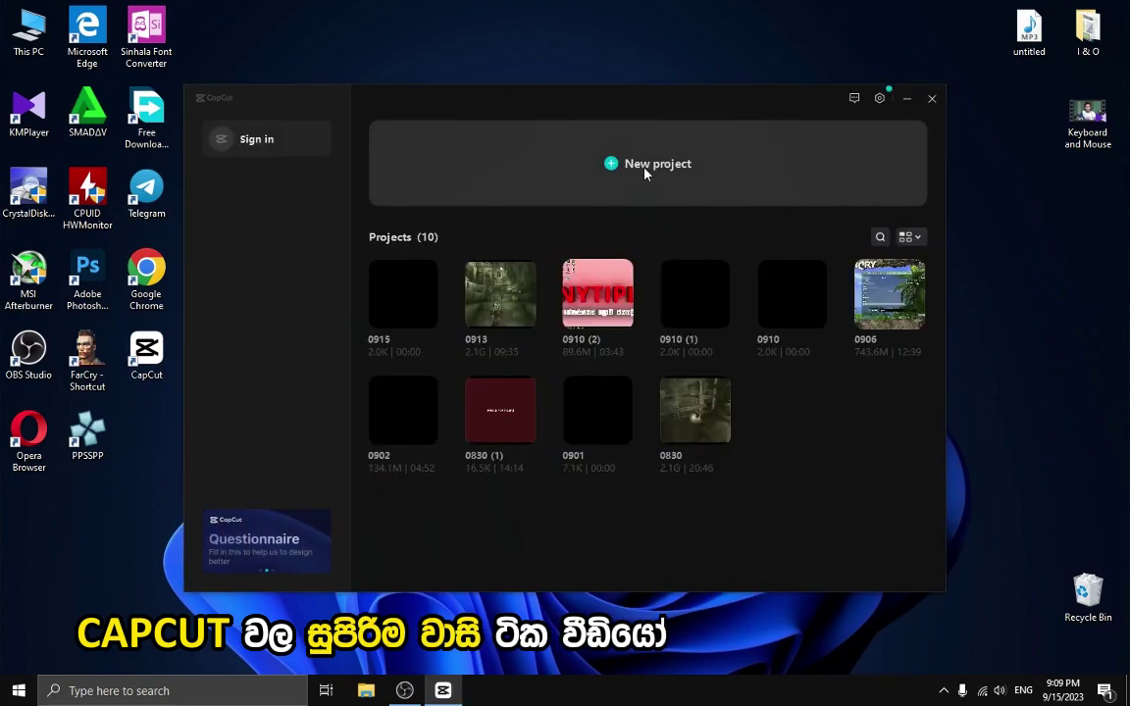
left_click(738, 167)
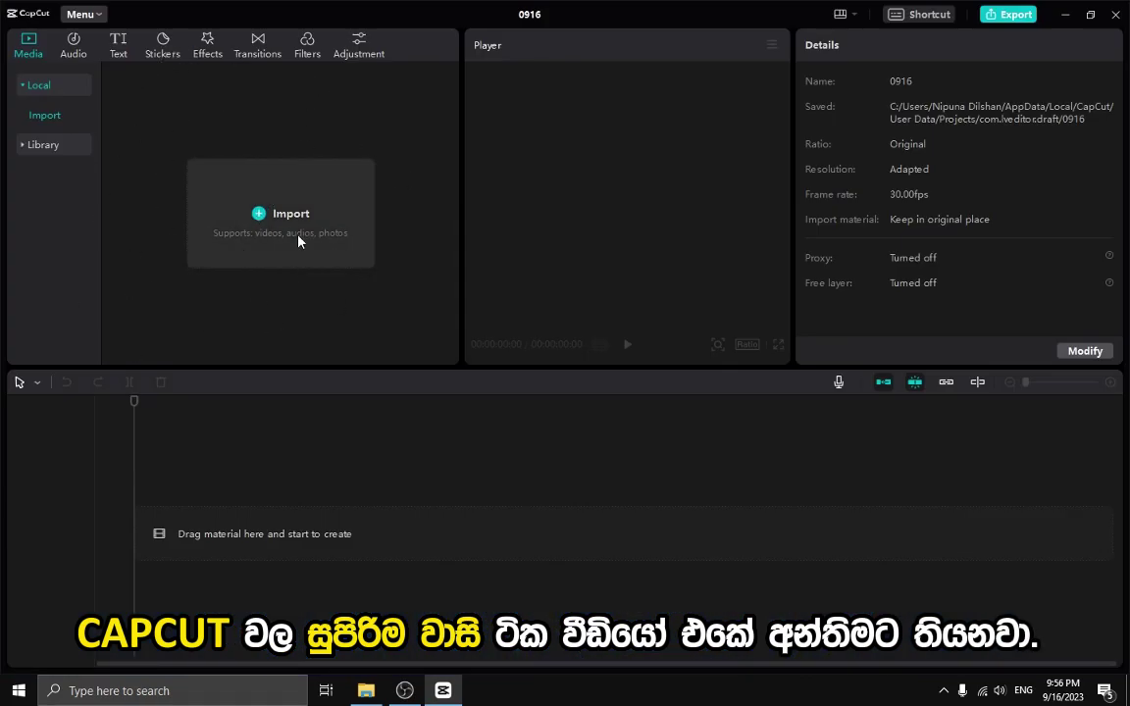
Step: Look through the media import dialog and the libraries of Basic text effects, stickers, effects and transitions
left_click(274, 221)
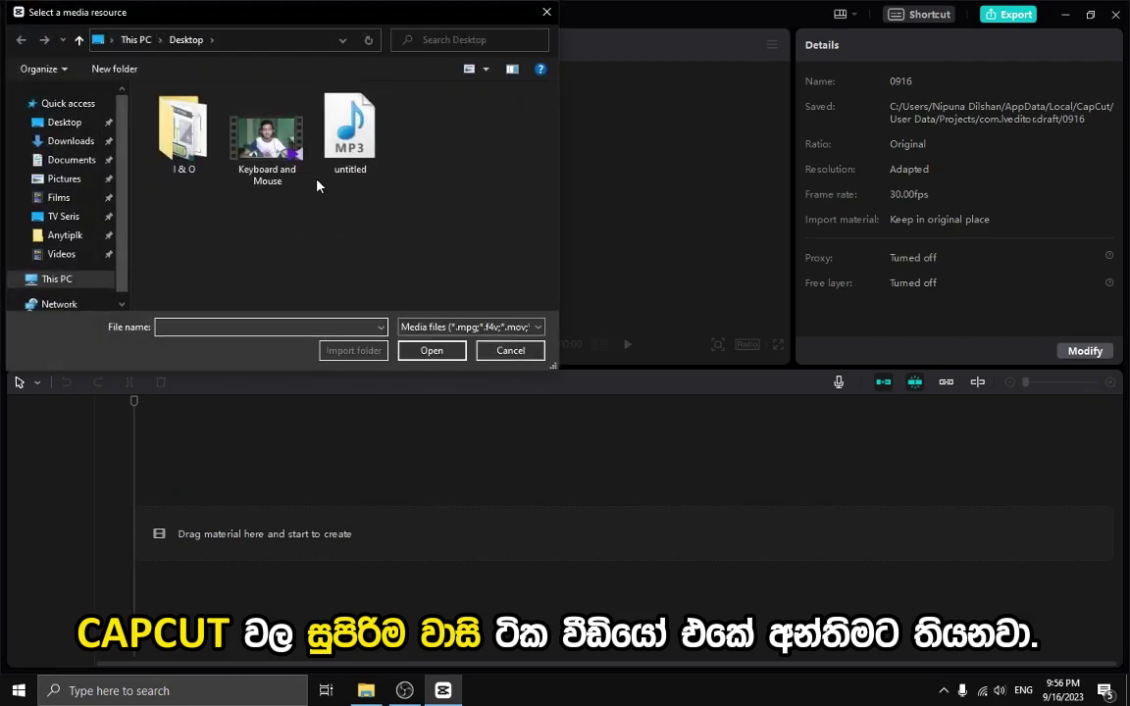
left_click(512, 356)
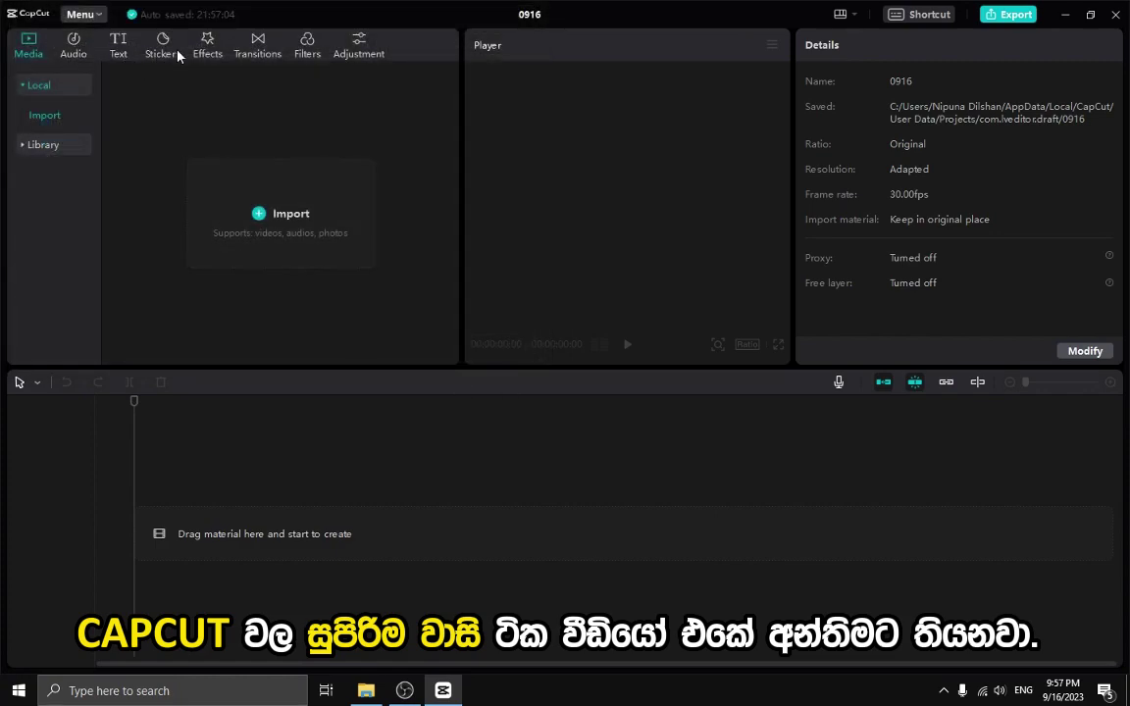
left_click(116, 47)
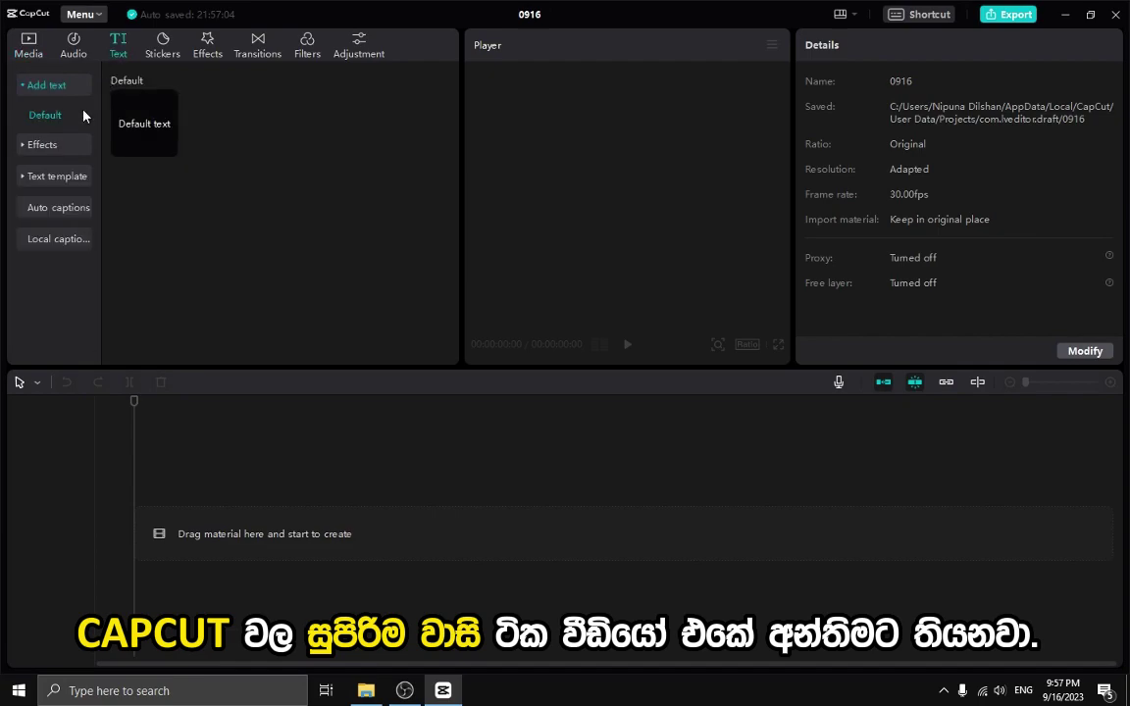
left_click(70, 147)
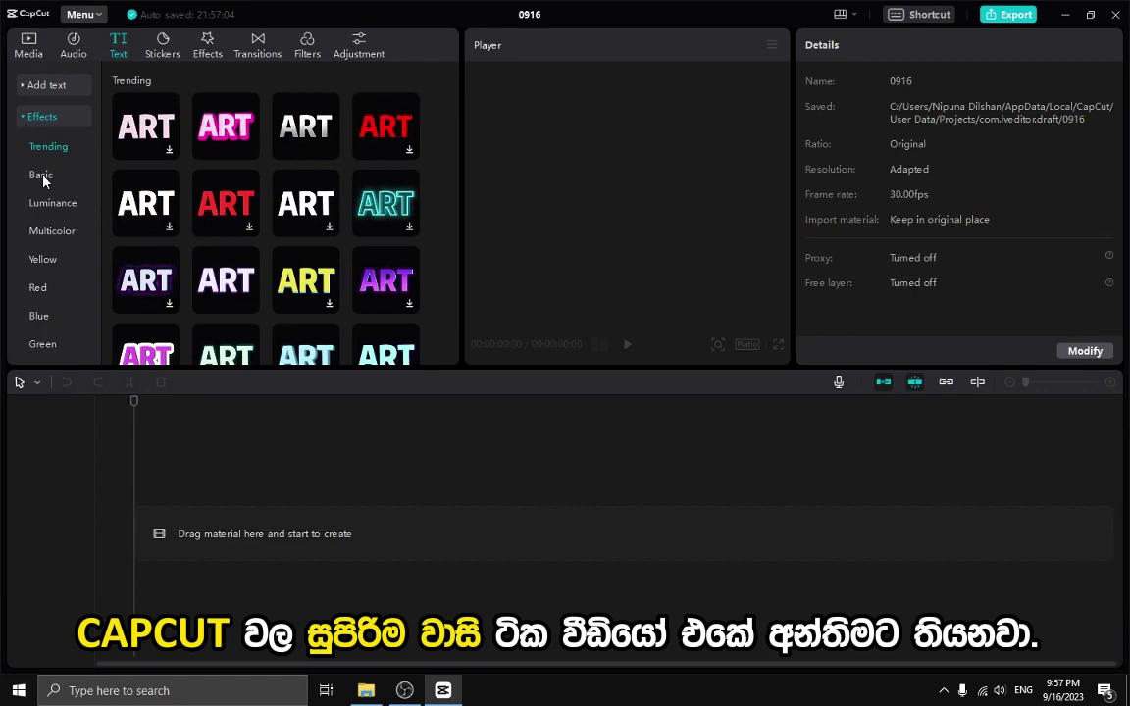
left_click(41, 176)
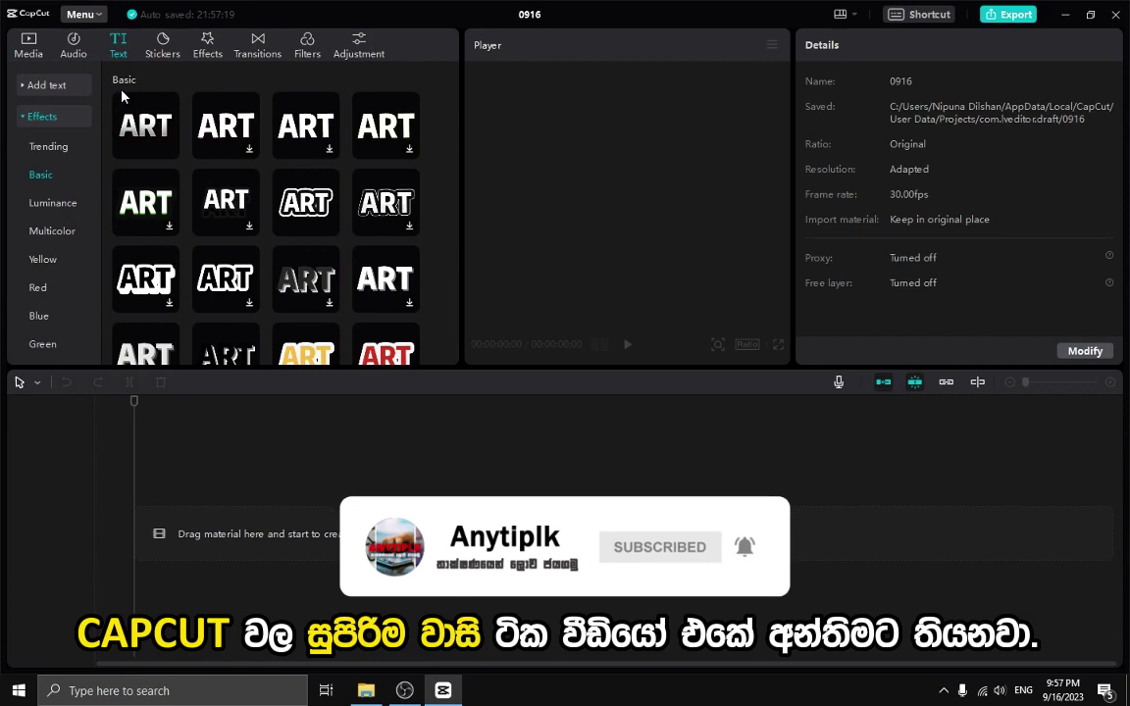
left_click(165, 47)
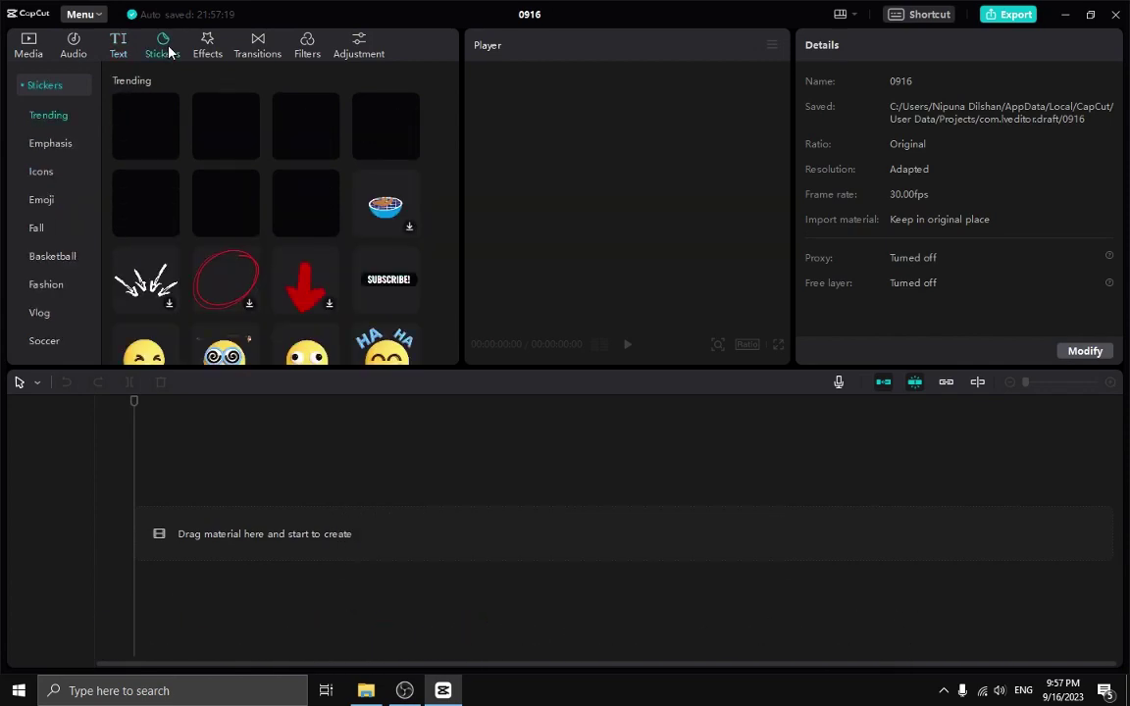
left_click(209, 49)
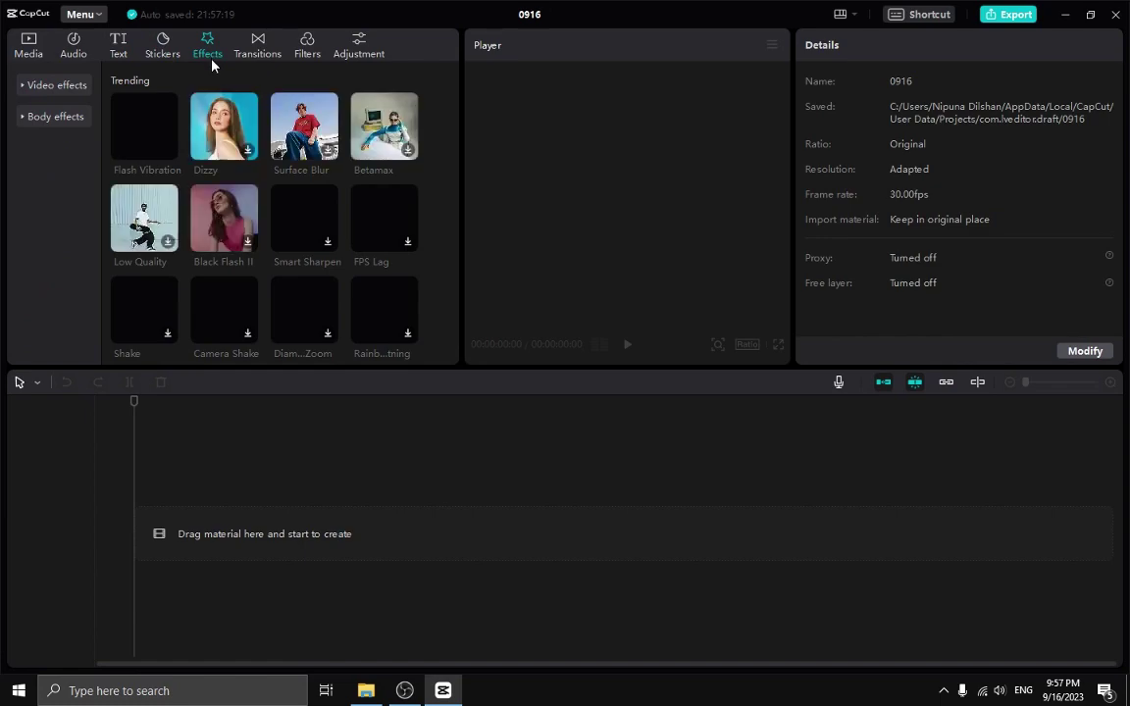
left_click(257, 47)
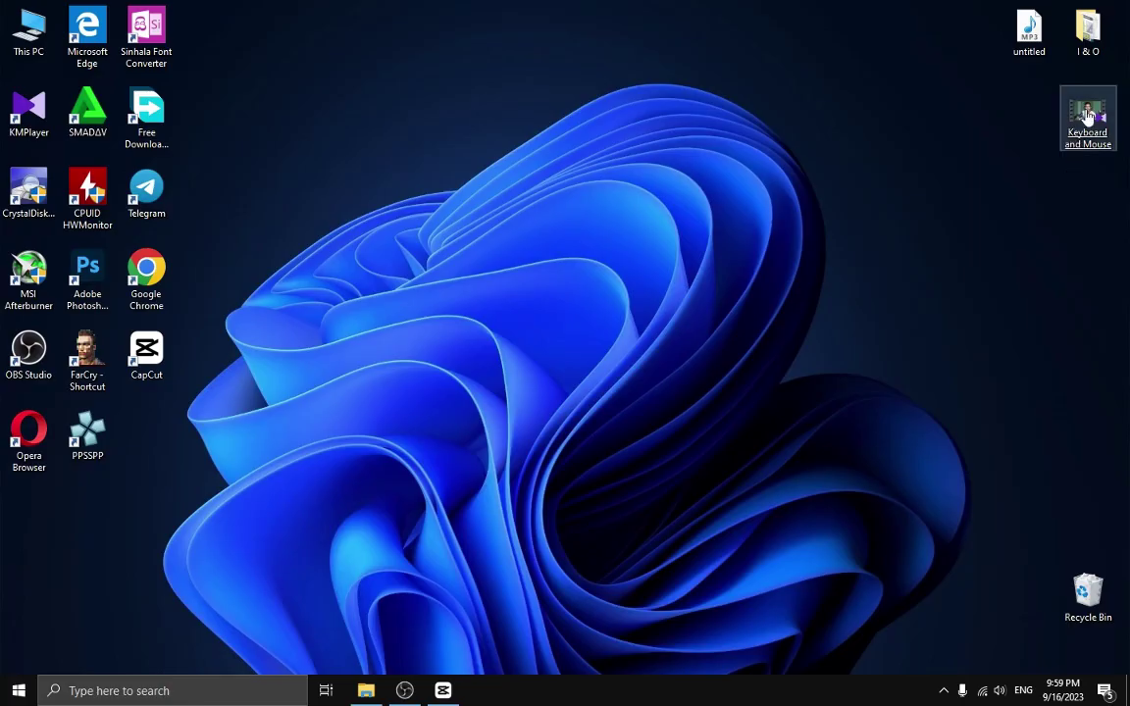
Step: Add the Keyboard and Mouse video from the desktop to the timeline and select its clip with the Select tool
left_click_drag(1088, 123, 325, 521)
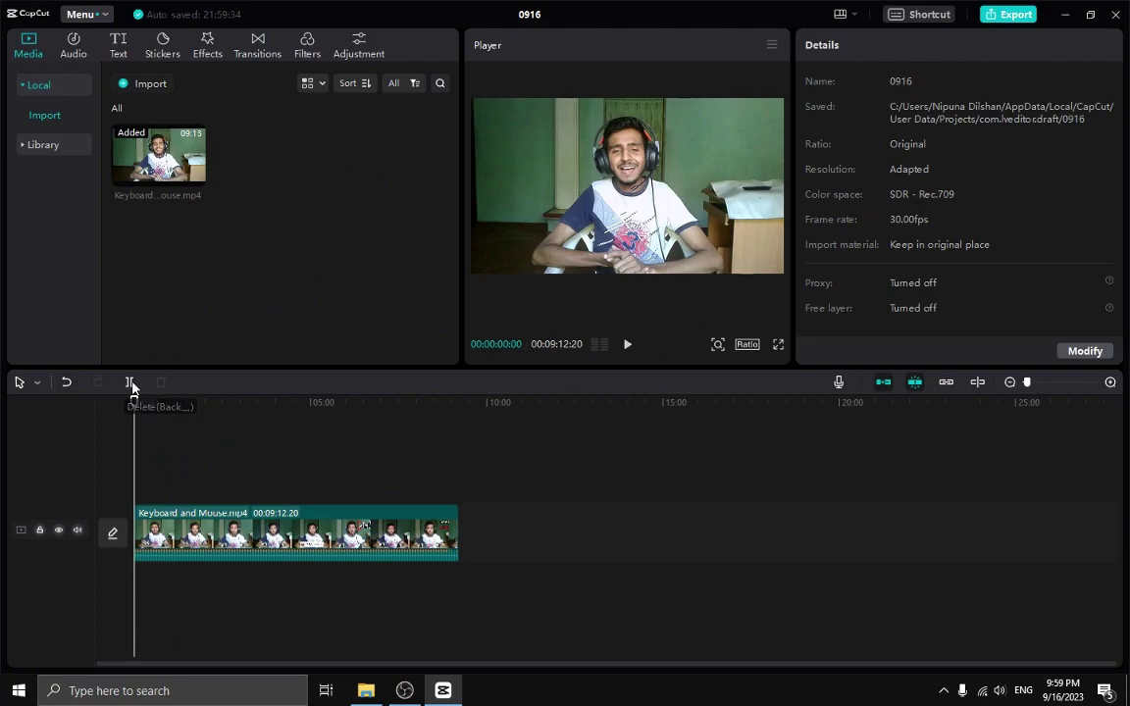
left_click(38, 383)
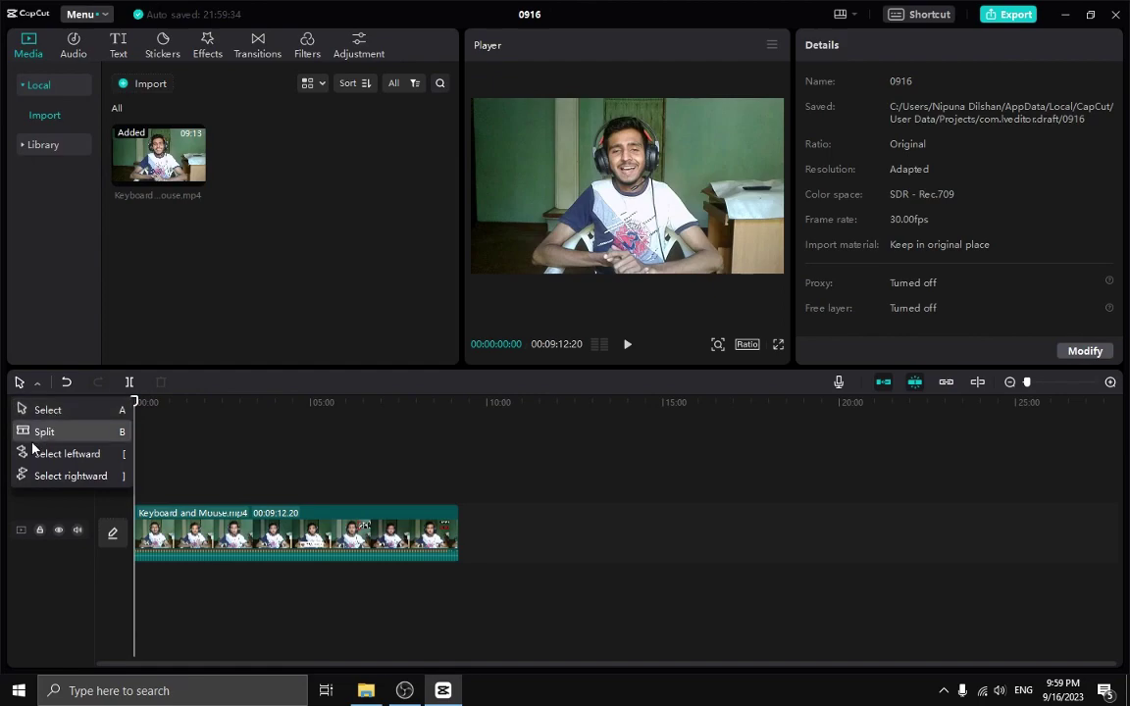
left_click(43, 412)
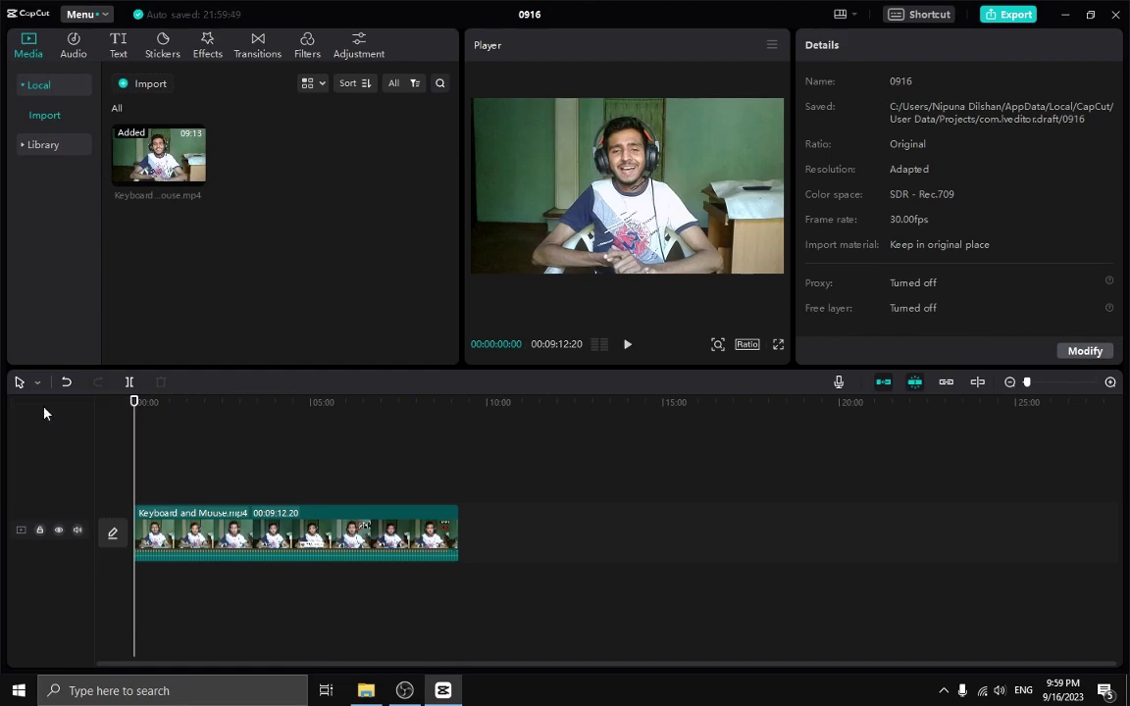
mouse_move(178, 533)
left_mouse_down()
mouse_move(380, 533)
mouse_move(181, 532)
left_mouse_up()
Step: Split the Keyboard and Mouse clip at four points into five segments with the Split tool
left_click(37, 383)
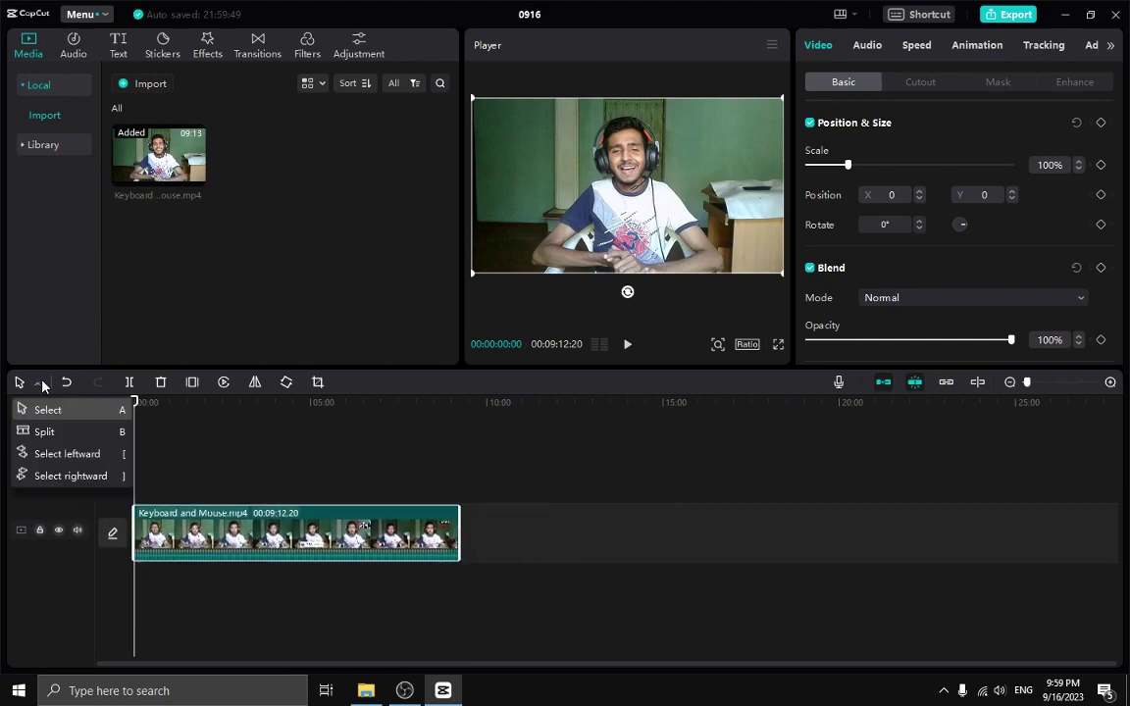
left_click(47, 433)
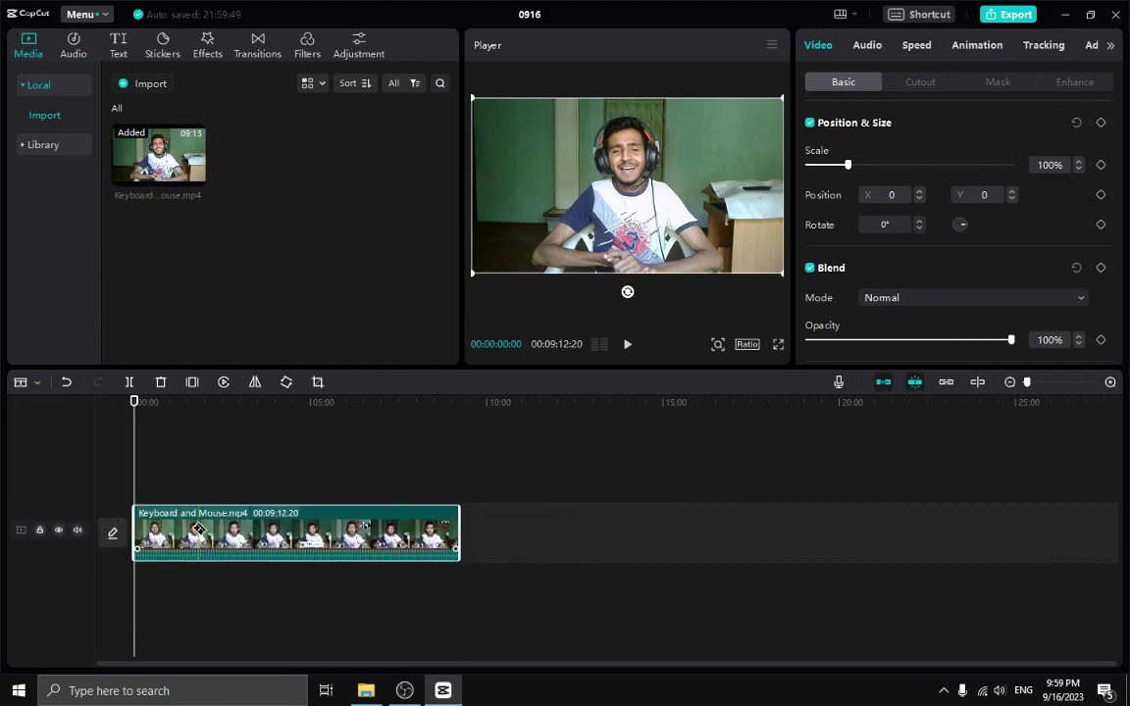
left_click(191, 532)
left_click(270, 533)
left_click(331, 532)
left_click(395, 533)
Step: Try to move the last segment away from the others along the main track
key("a")
left_click_drag(442, 535, 534, 534)
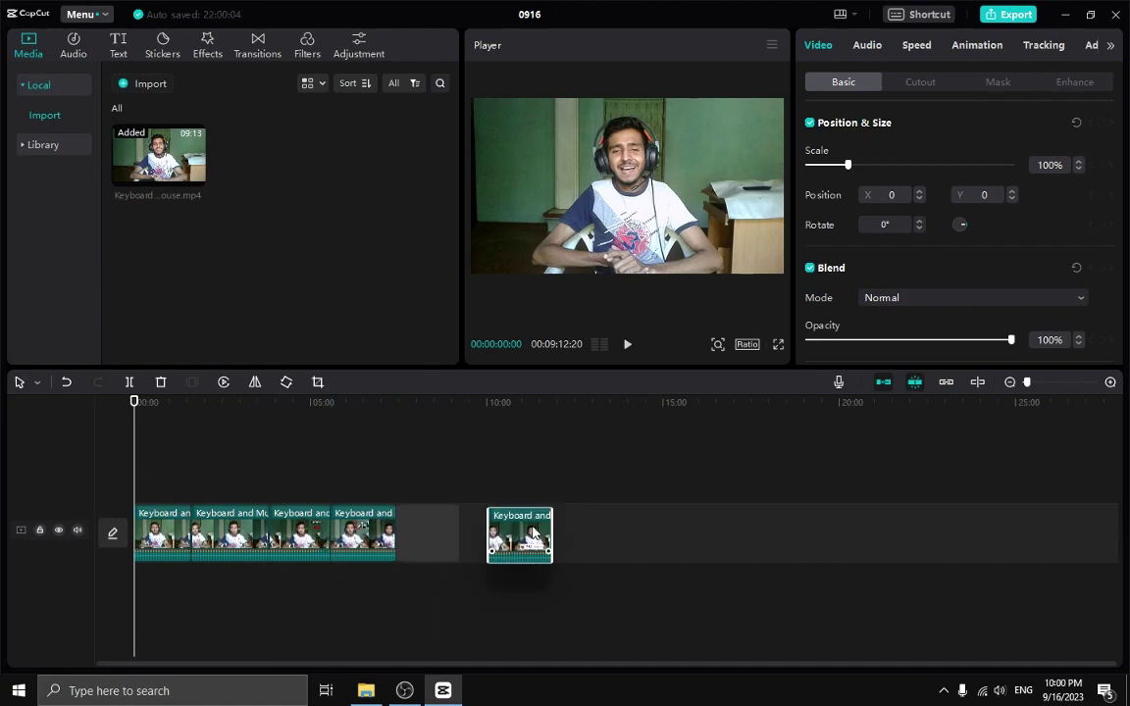
left_click_drag(459, 532, 546, 533)
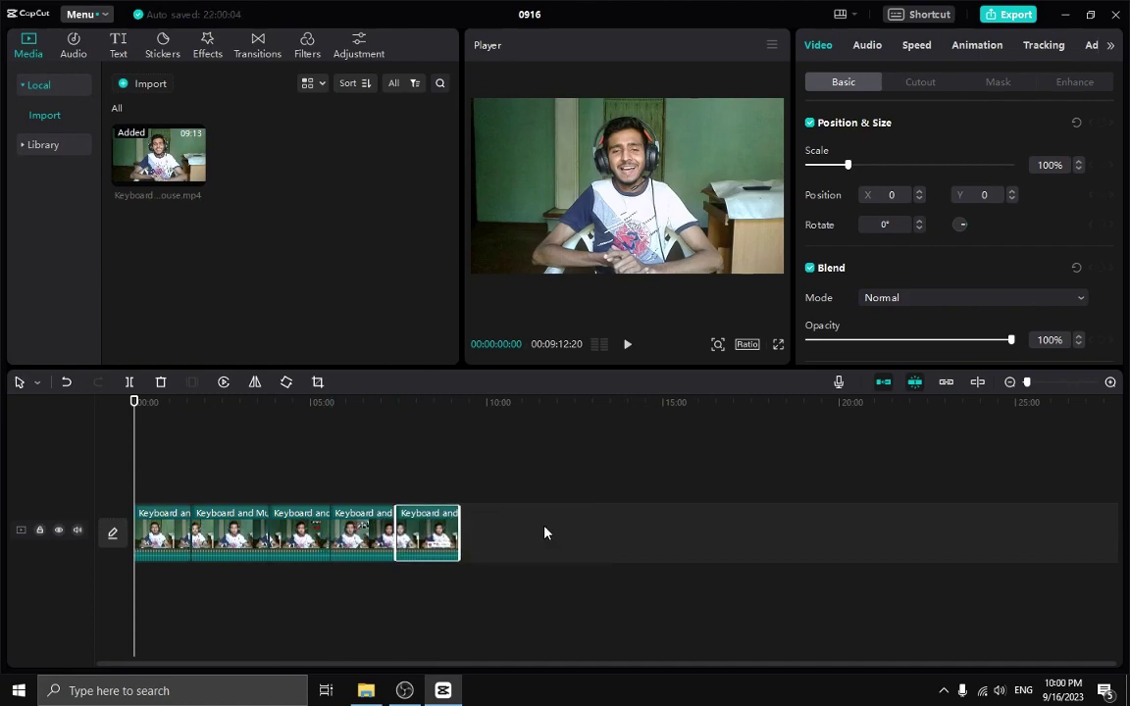
Step: Turn off the main track magnet and move the last segment away to leave a gap in the track
left_click(883, 381)
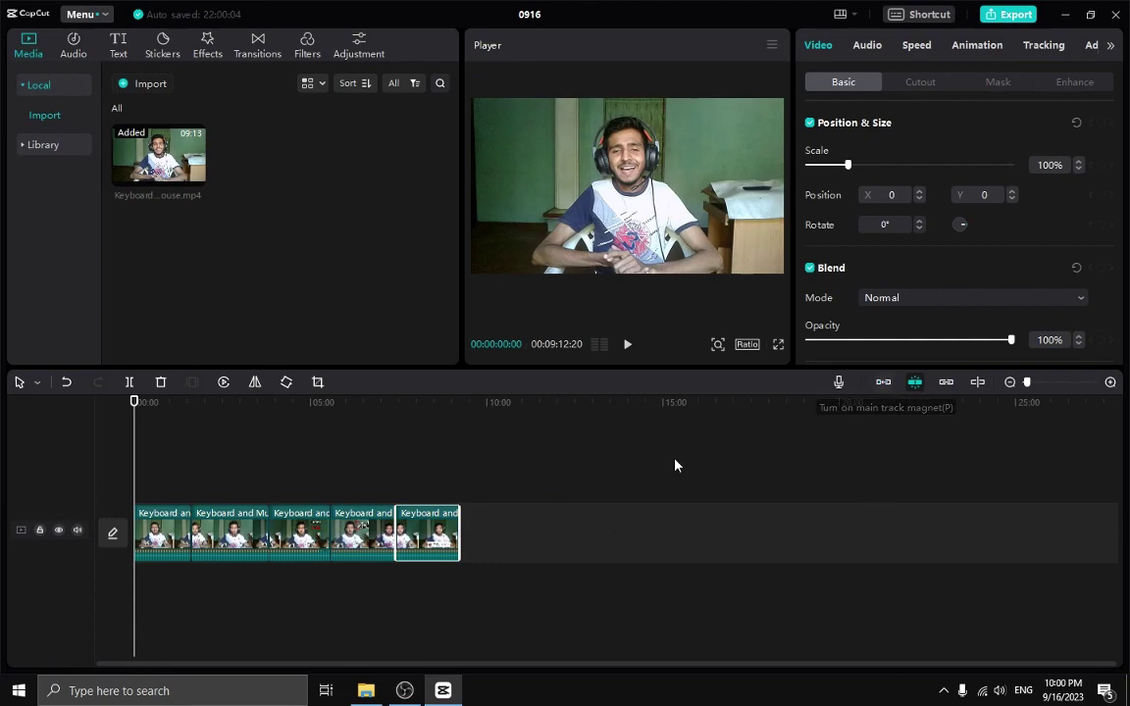
left_click_drag(427, 534, 544, 534)
left_click_drag(628, 533, 624, 534)
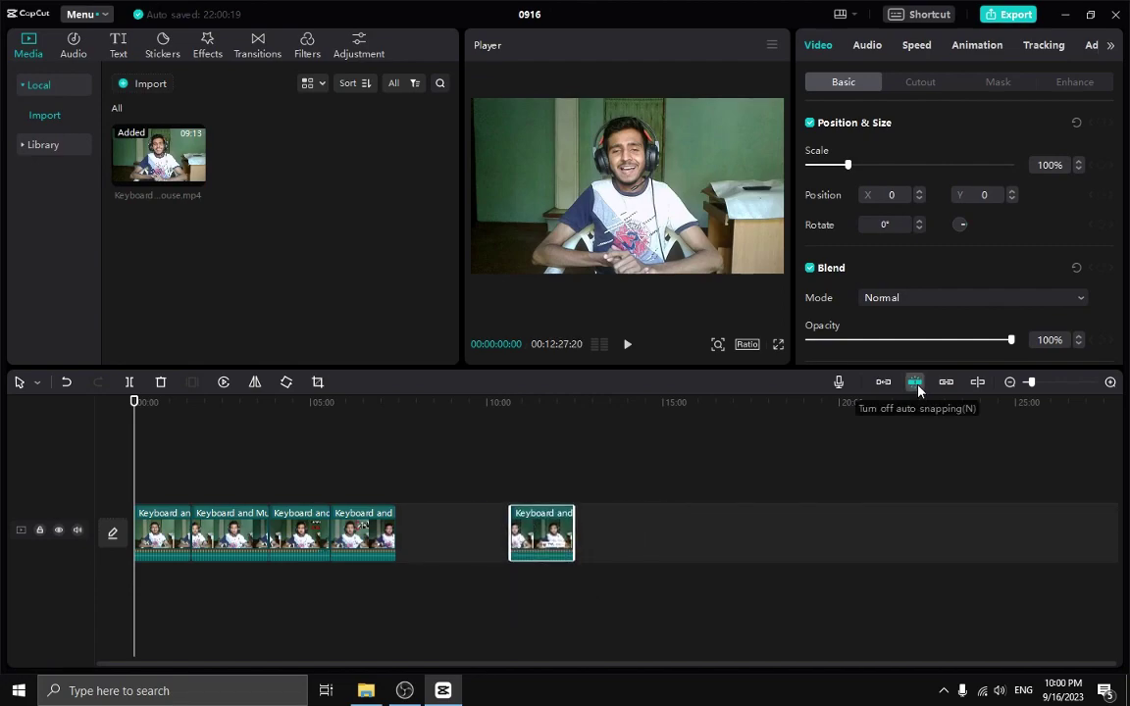
left_click_drag(550, 537, 447, 540)
left_click(66, 382)
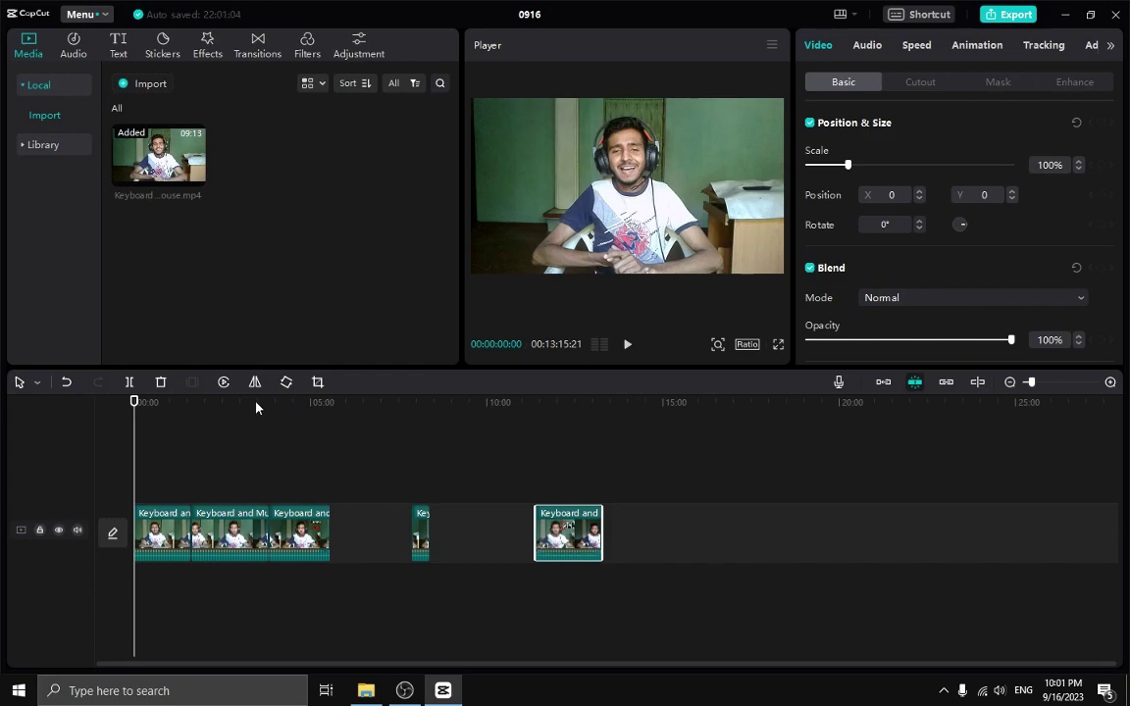
Step: Trim the end of the second segment slightly and select the third segment
left_click(289, 534)
left_click(224, 534)
left_click(180, 533)
left_click(262, 535)
left_click_drag(268, 535, 264, 535)
left_click(285, 532)
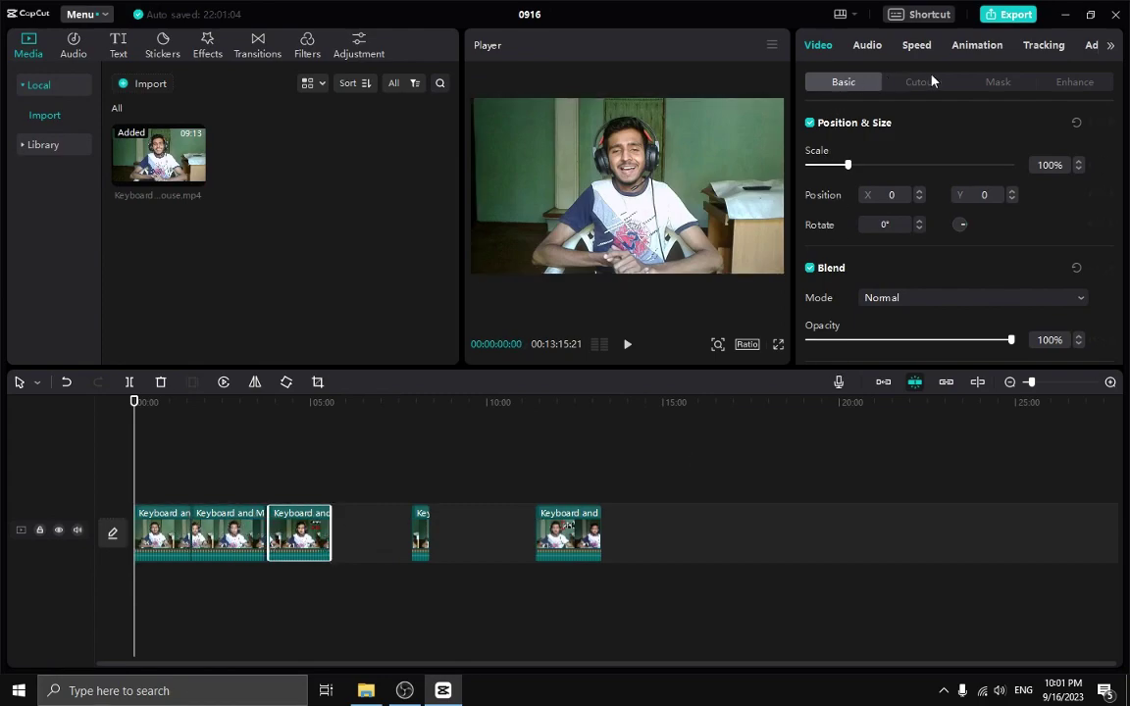
Step: Look through the selected segment's audio, video and adjustment settings
left_click(868, 47)
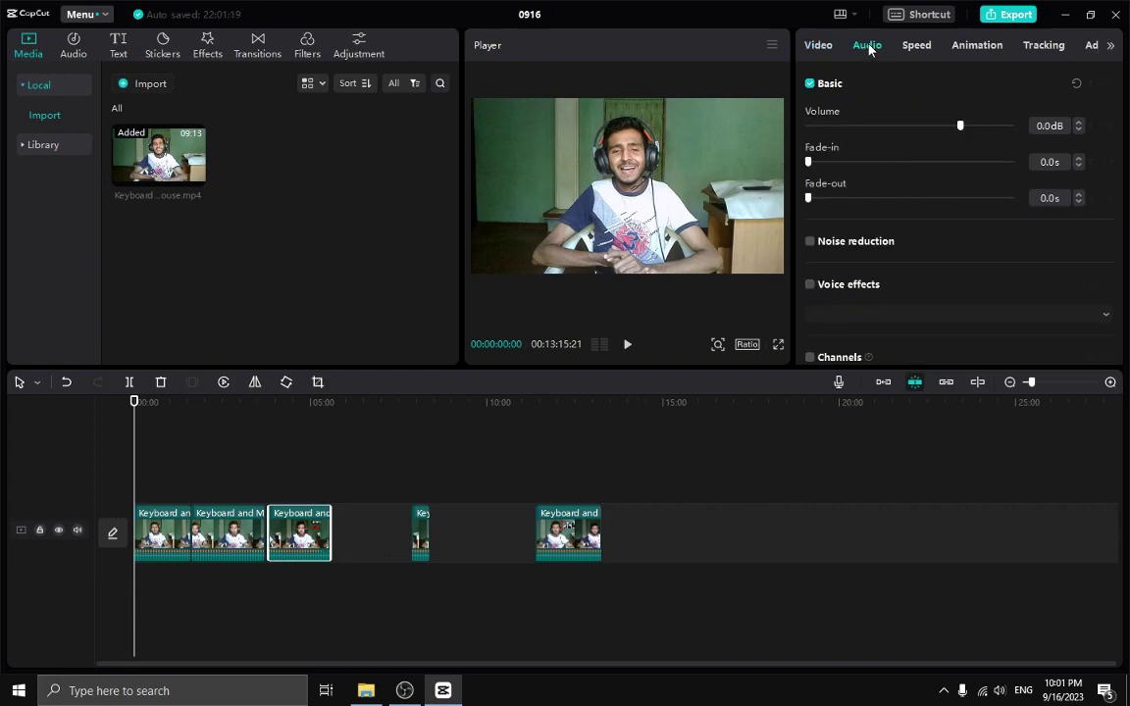
left_click(819, 45)
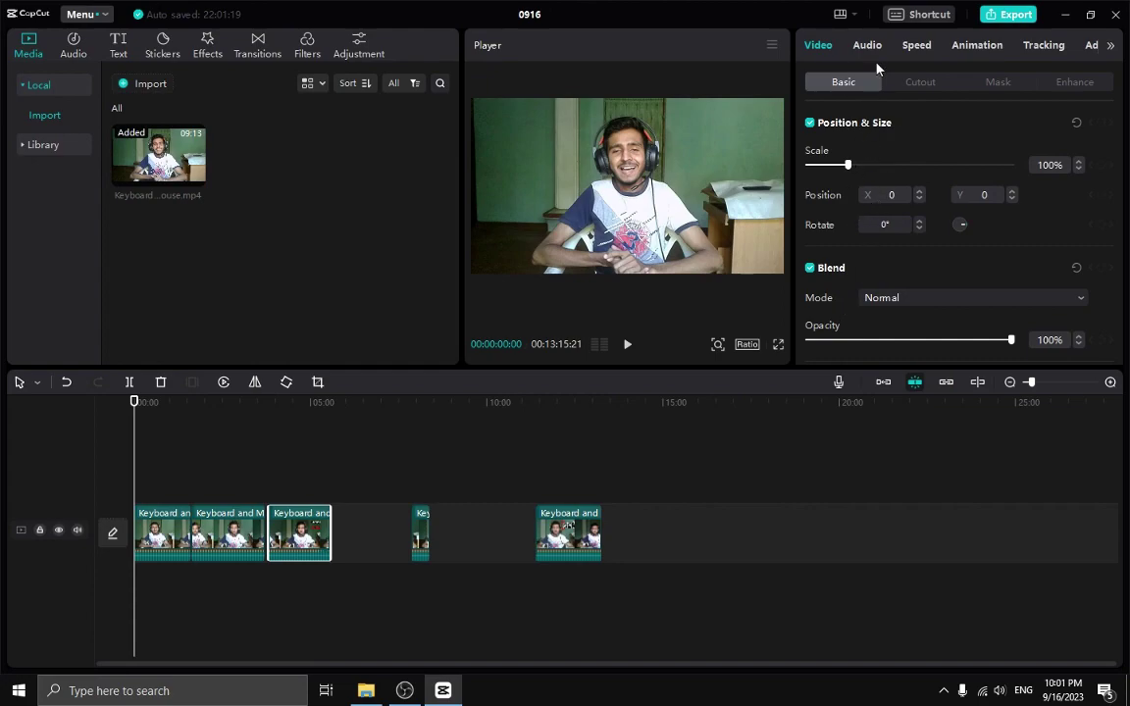
left_click(1091, 45)
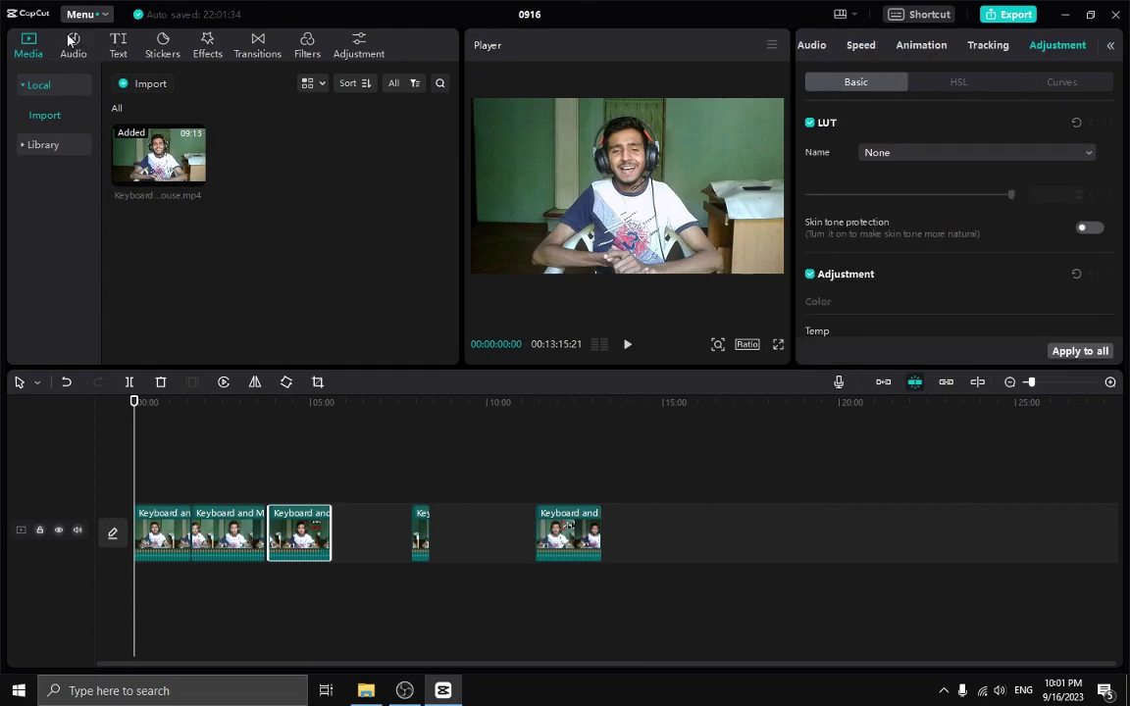
Step: Add the first Basic text effect at the start of the timeline and set its text to "thtfrhfghjfghjgf"
left_click(75, 44)
left_click(119, 46)
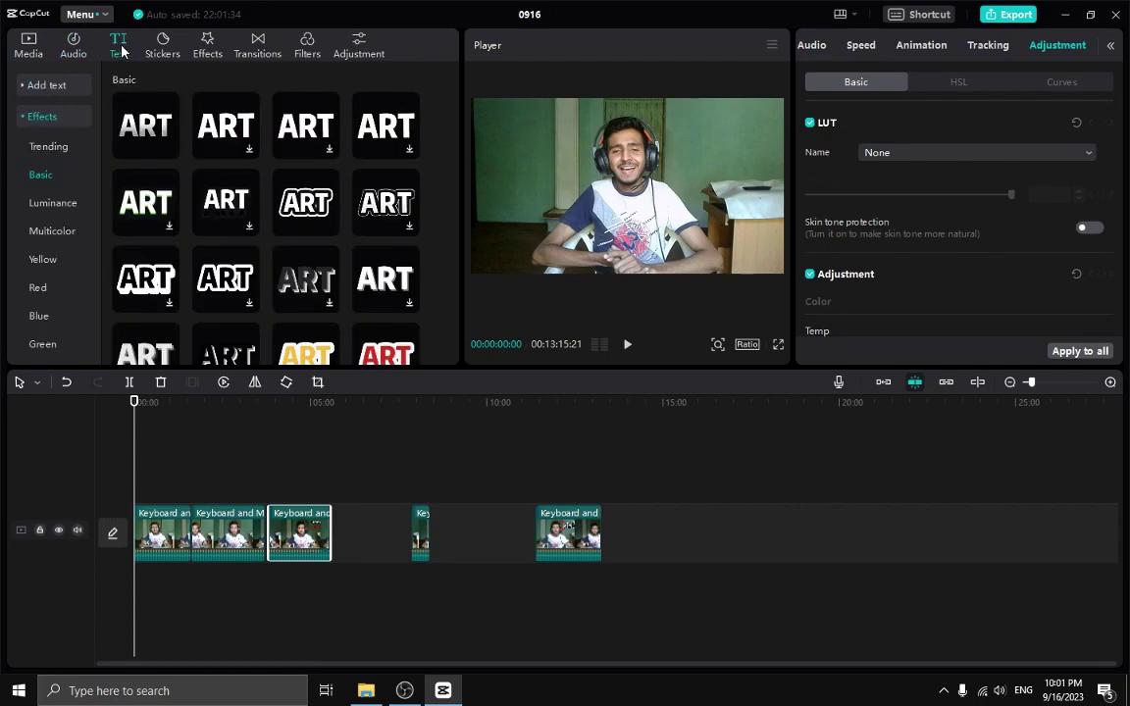
mouse_move(162, 139)
left_click(167, 150)
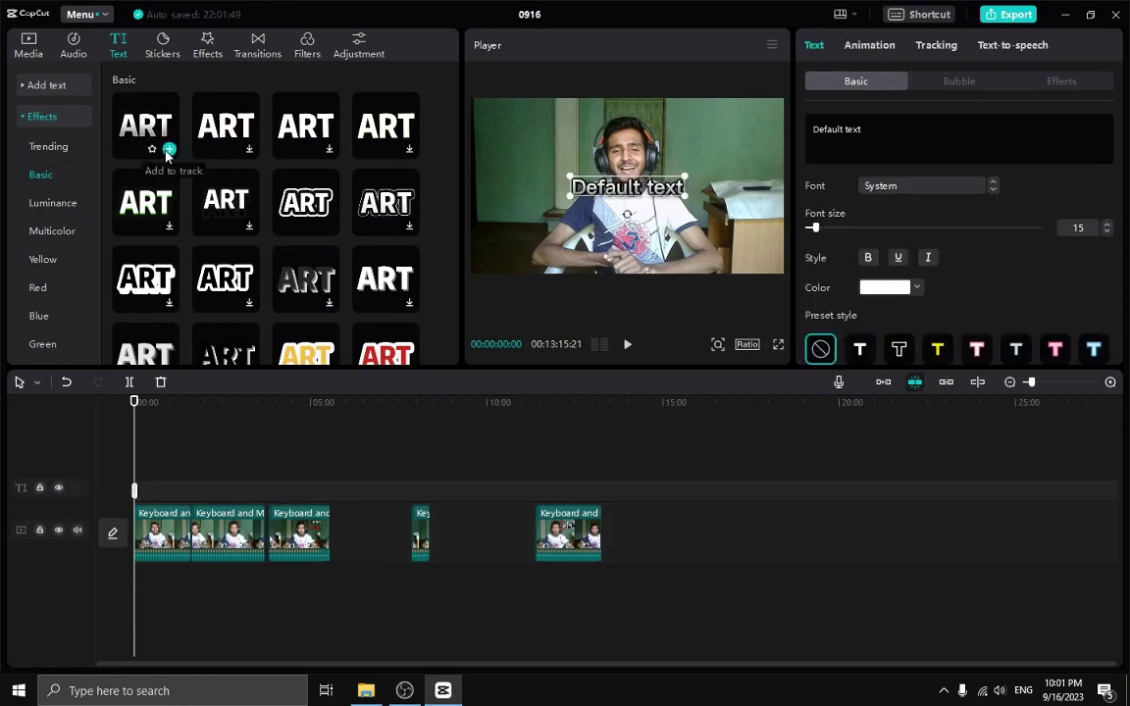
type("thtfrhfghjfghjgf")
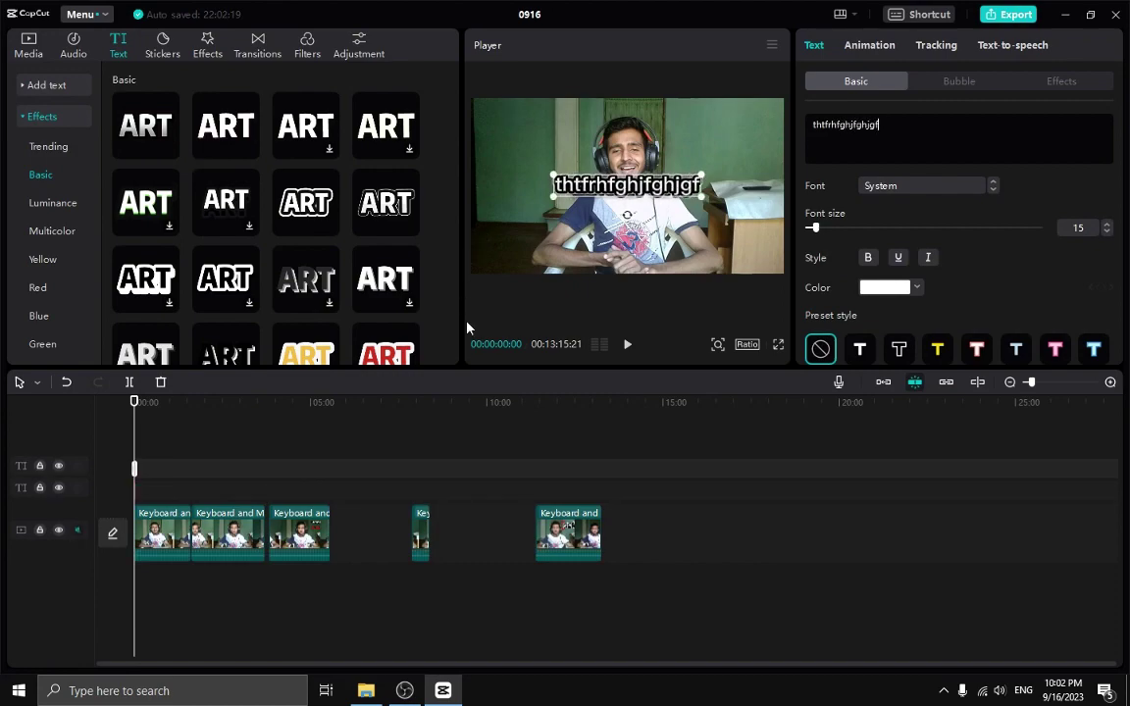
mouse_move(702, 174)
left_mouse_down()
mouse_move(732, 153)
mouse_move(703, 176)
left_mouse_up()
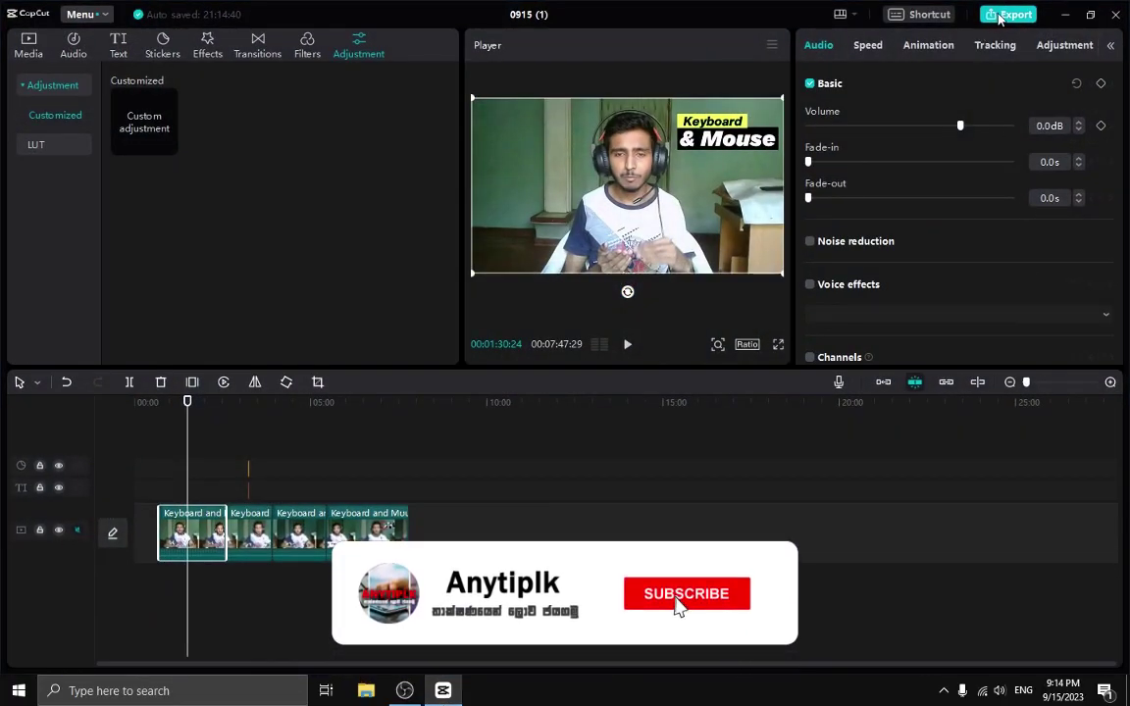
Step: Open the export settings of project 0915 (1) and view the available resolutions
left_click(1004, 15)
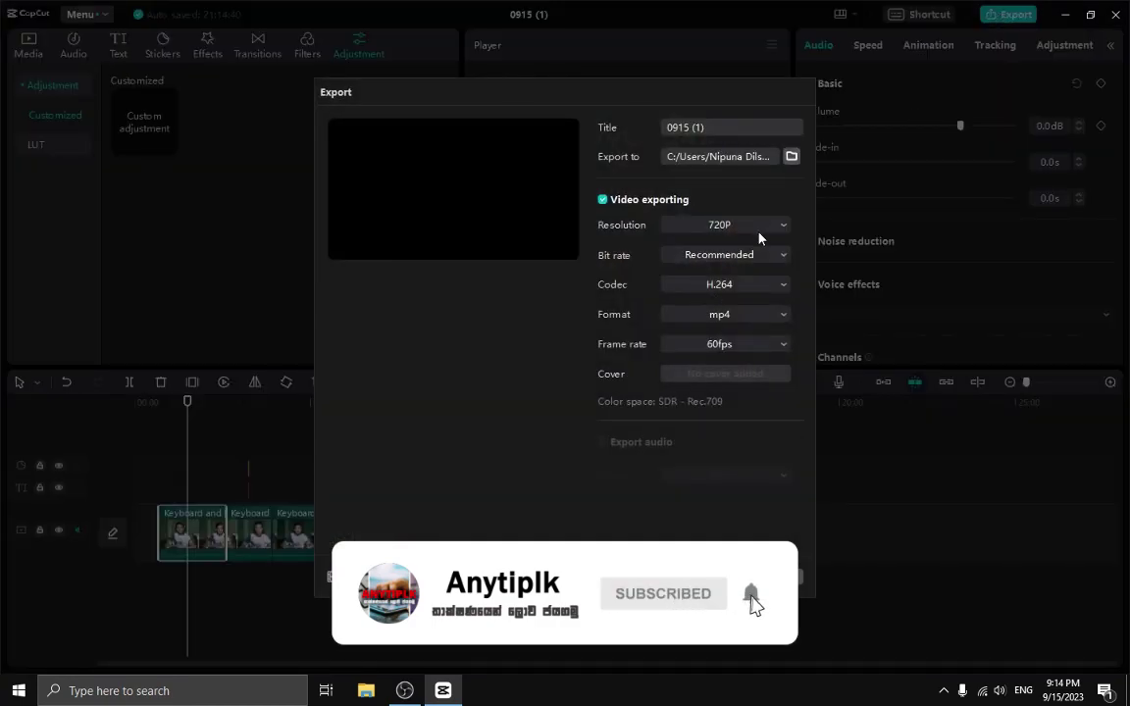
left_click(724, 226)
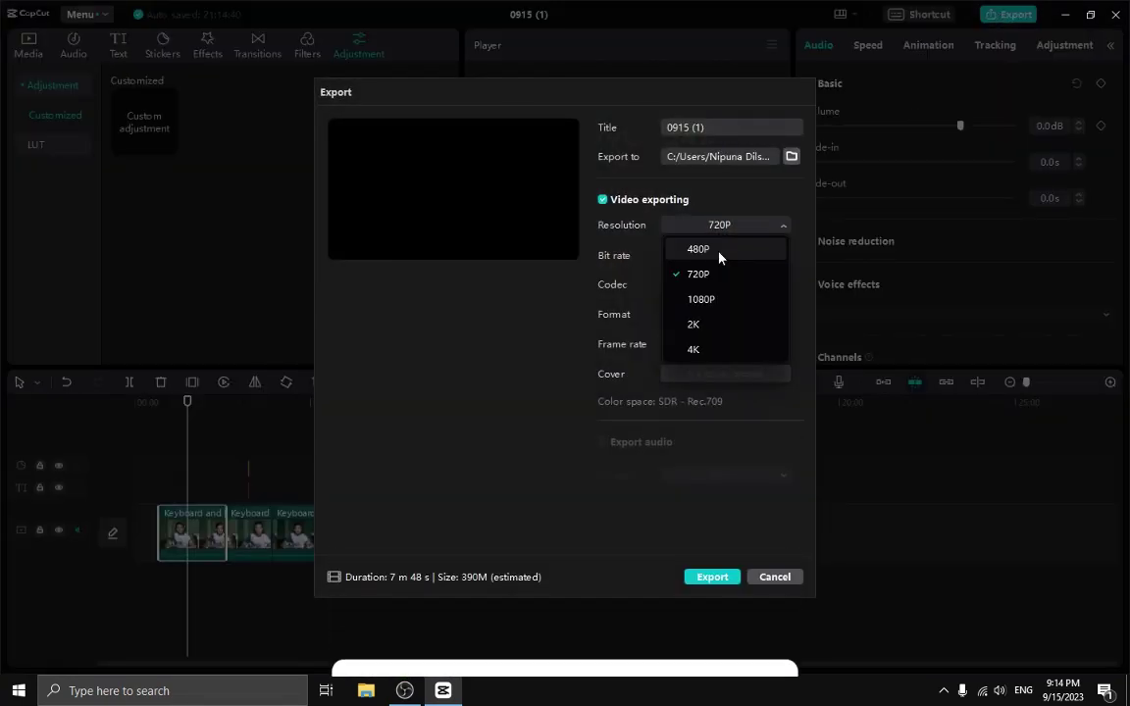
left_click(471, 427)
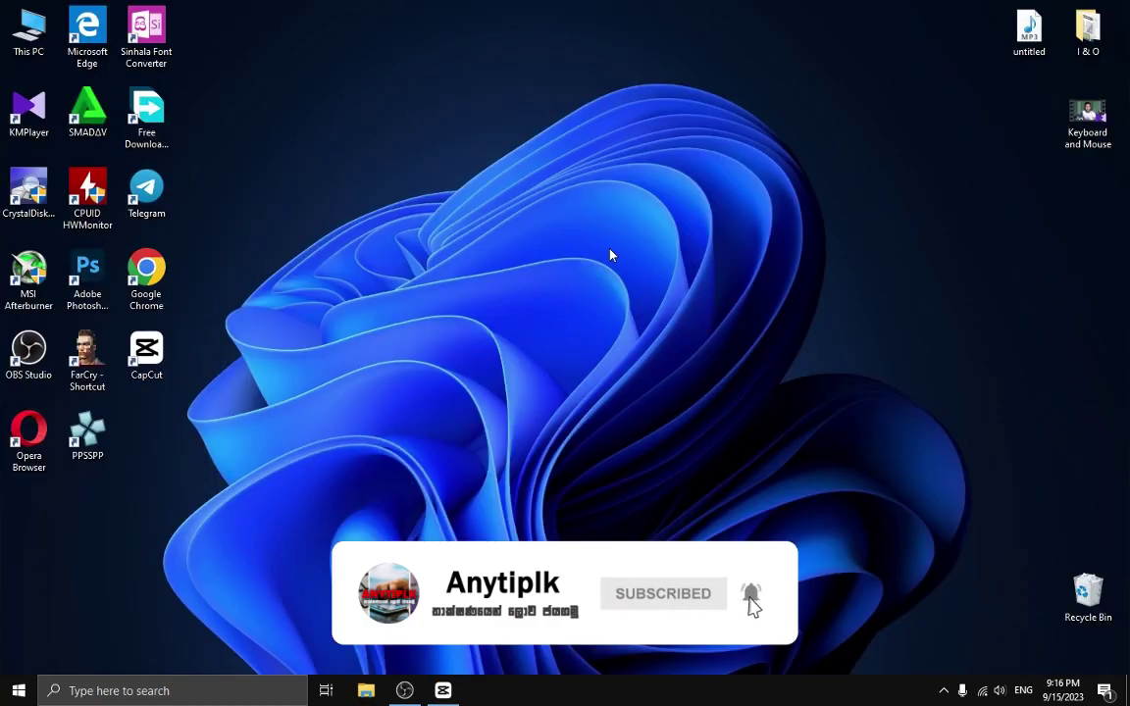
right_click(609, 255)
left_click(642, 291)
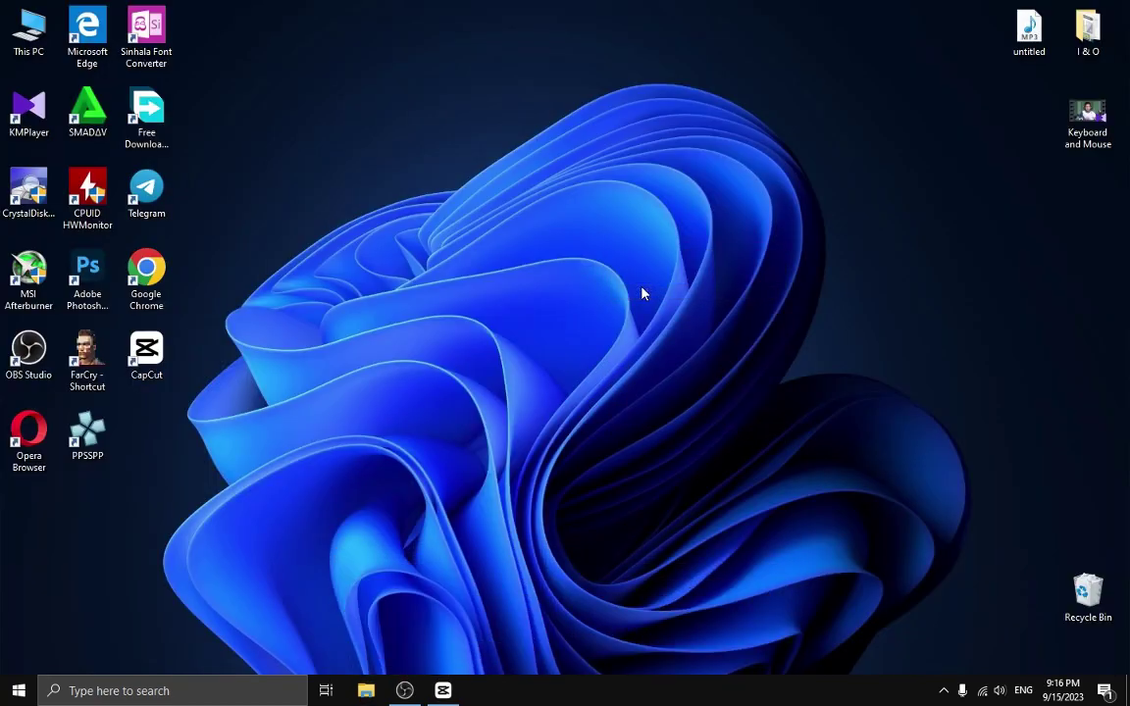